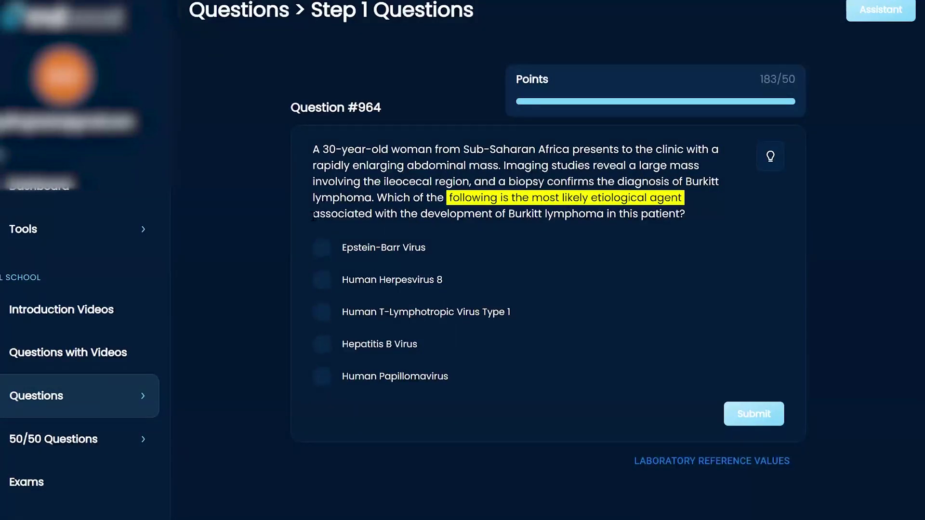
# Step: Extend the yellow highlight over 'associated with the development of Burkitt lymphoma in this patient'
pyautogui.moveTo(312, 214); pyautogui.dragTo(683, 213)
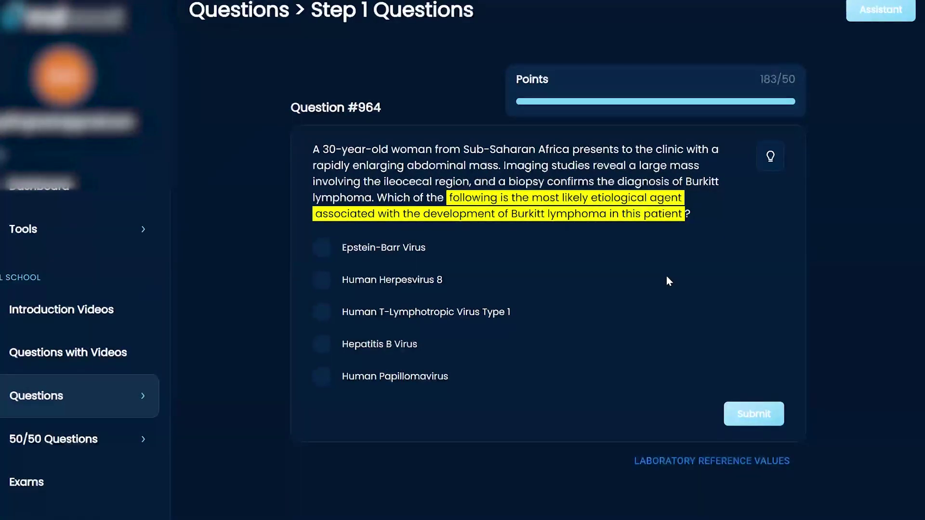
# Step: Highlight '30-year-old woman', 'Sub-Saharan Africa', the abdominal mass, the ileocecal mass and 'Burkitt lymphoma'
pyautogui.doubleClick(329, 149)
pyautogui.moveTo(322, 149); pyautogui.dragTo(433, 150)
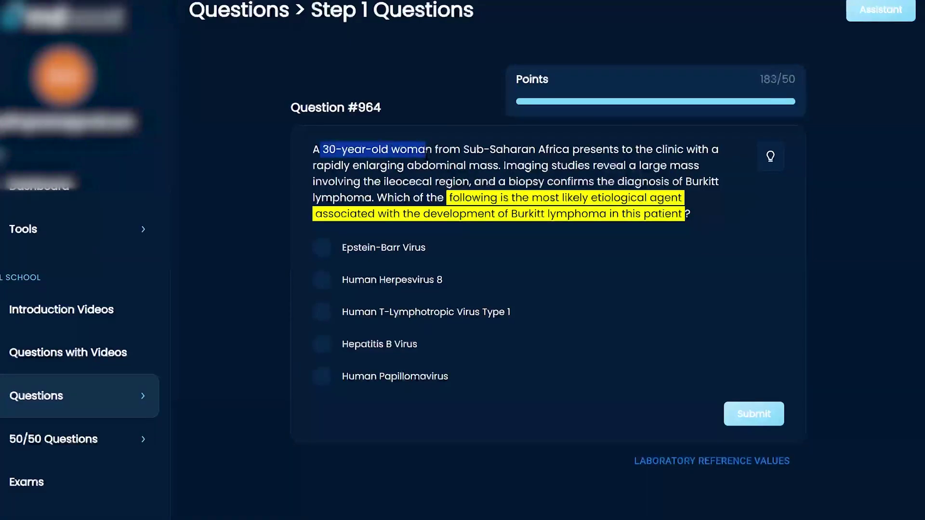
pyautogui.doubleClick(530, 150)
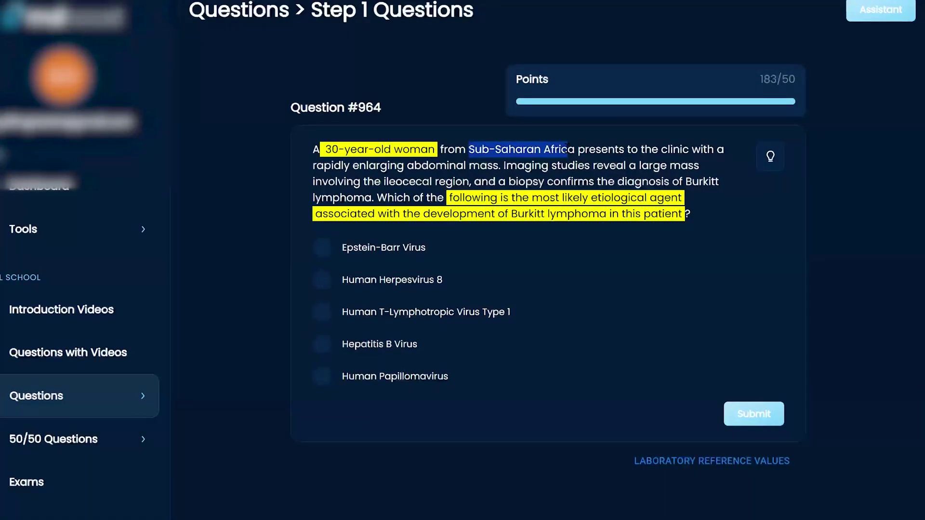
pyautogui.moveTo(530, 151); pyautogui.dragTo(578, 150)
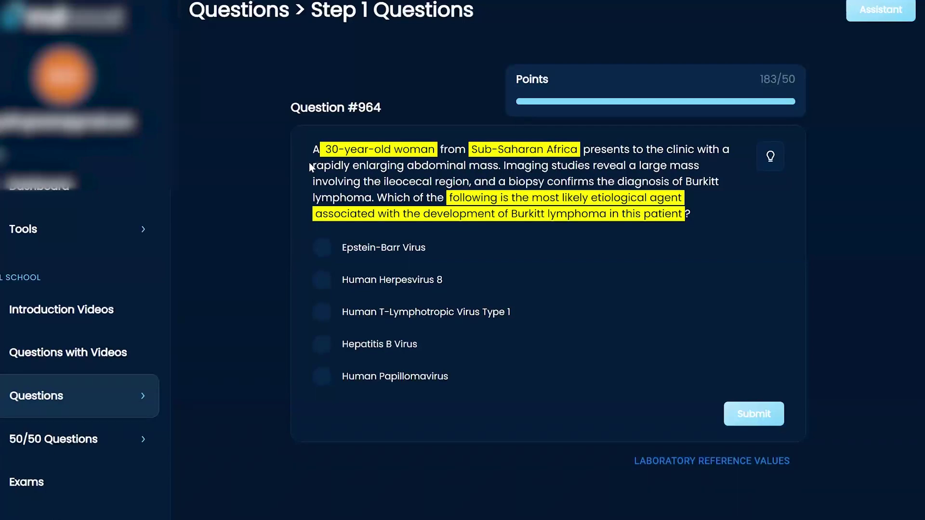
pyautogui.moveTo(319, 166); pyautogui.dragTo(502, 166)
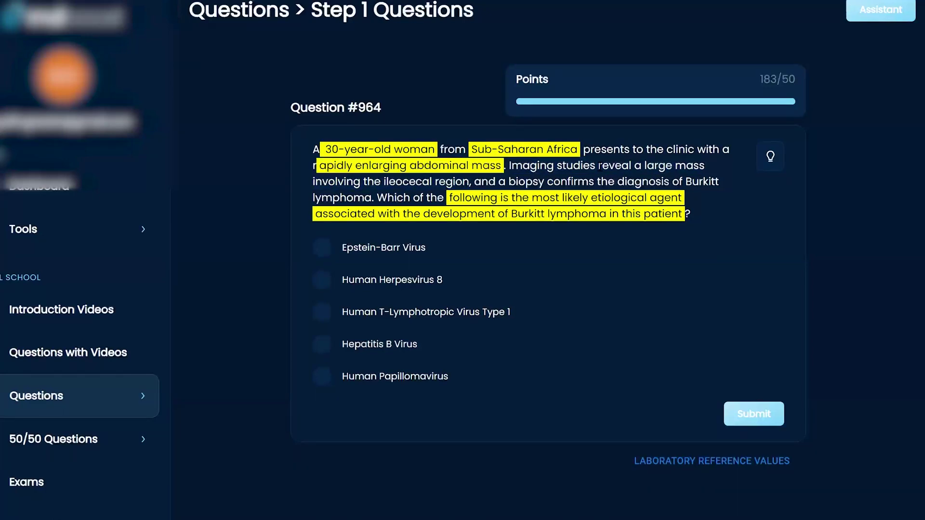
pyautogui.moveTo(648, 166); pyautogui.dragTo(463, 182)
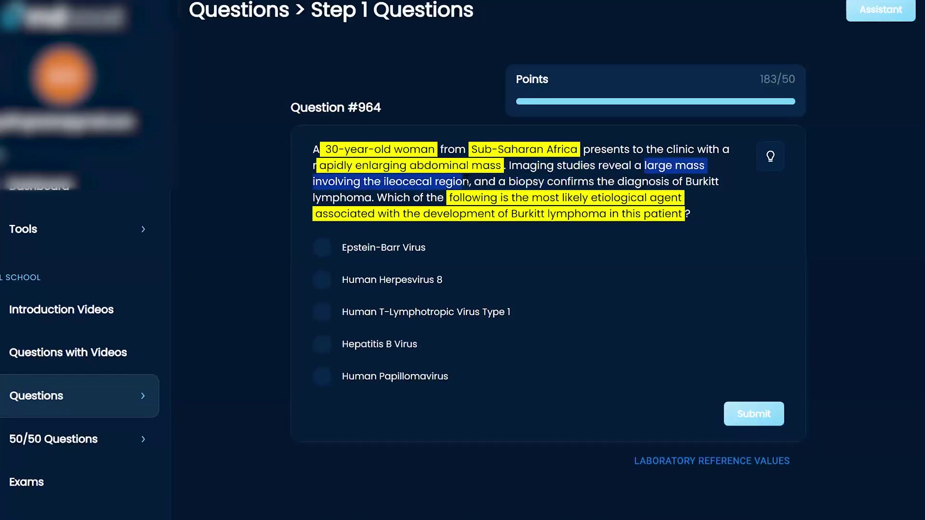
pyautogui.moveTo(689, 181); pyautogui.dragTo(376, 197)
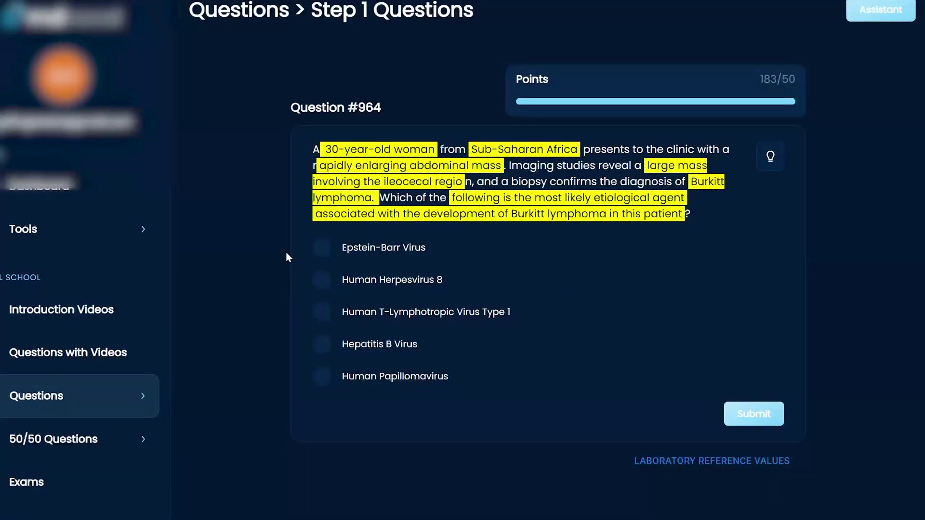
# Step: Submit Epstein-Barr Virus as the answer to question #964
pyautogui.click(322, 247)
pyautogui.click(762, 412)
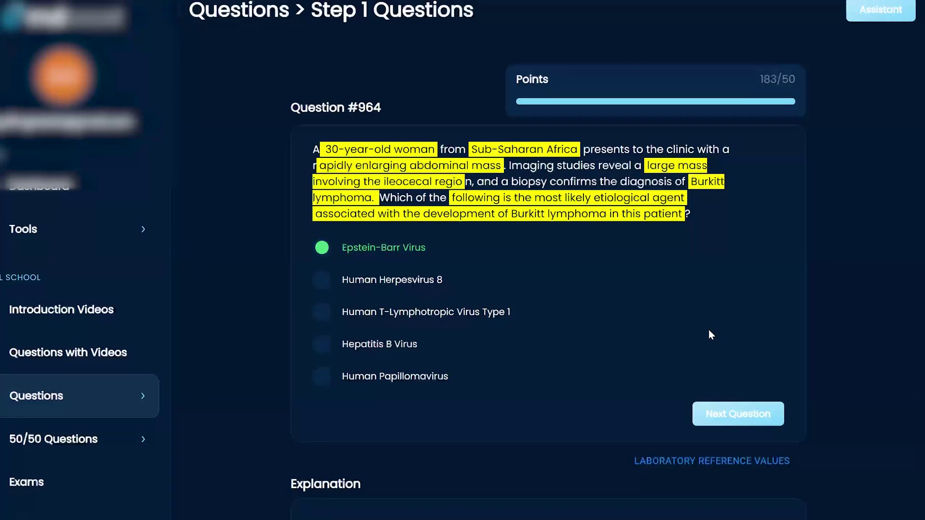
pyautogui.scroll(-1, 709, 330)
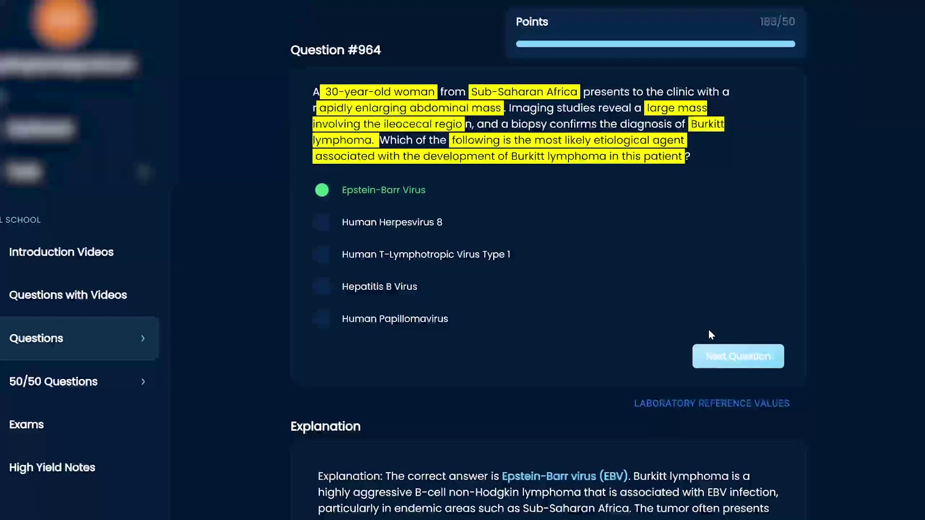
pyautogui.scroll(1, 719, 273)
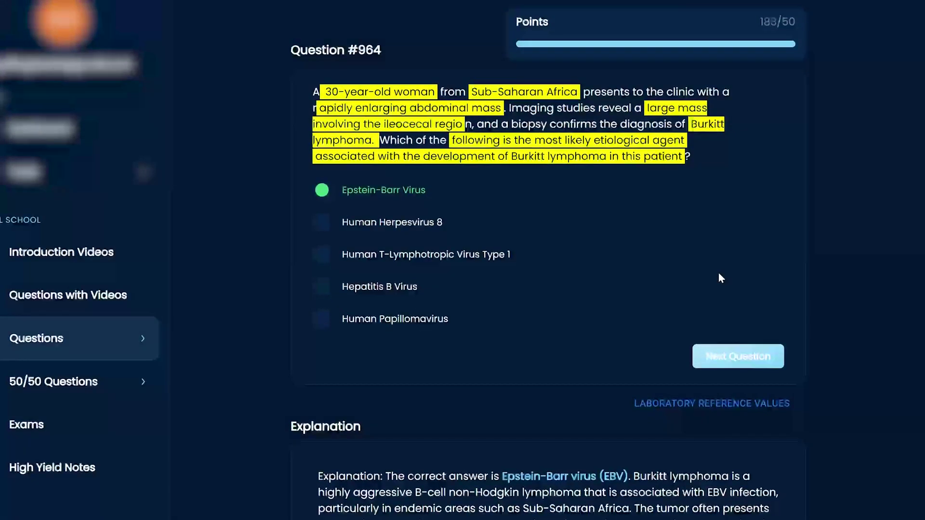